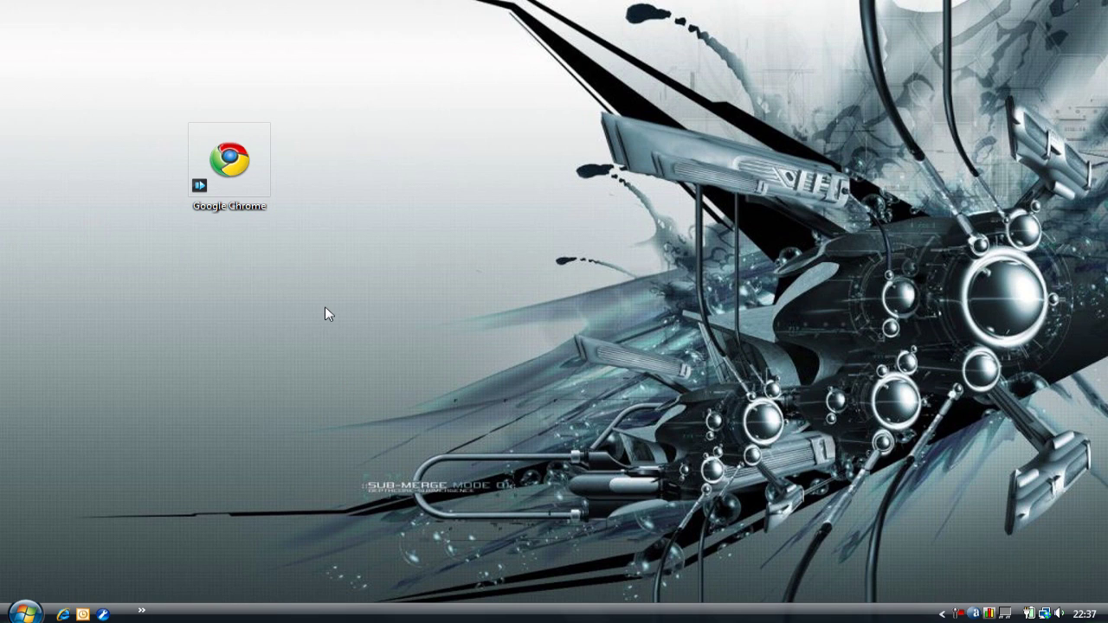
Step: Launch Google Chrome from its desktop icon to show the New Tab page
{"action": "double_click", "coordinate": [259, 167]}
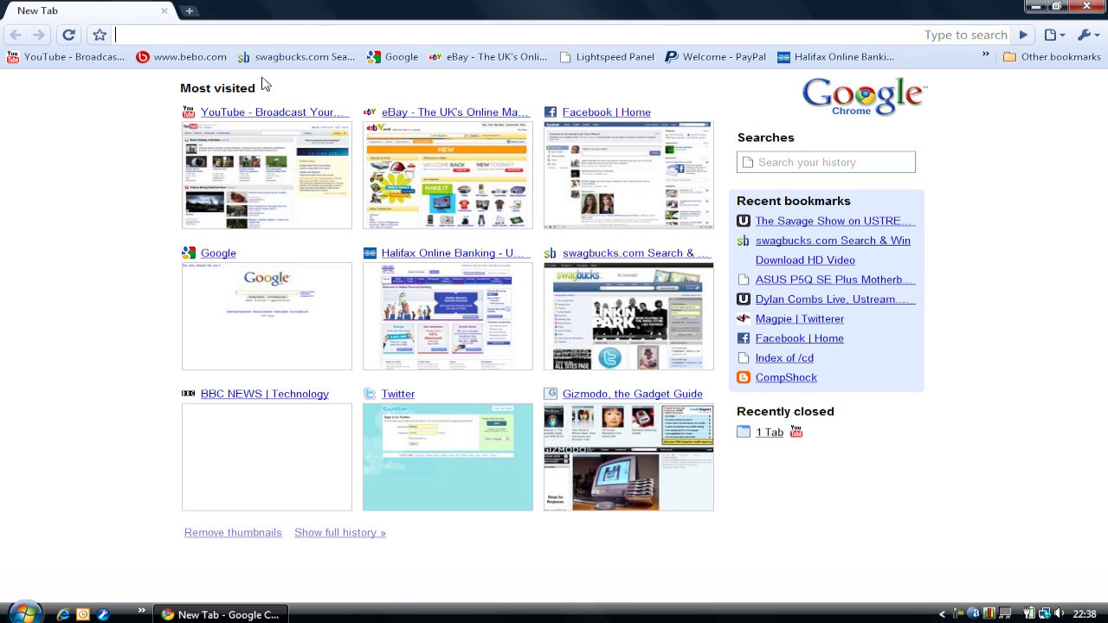
{"action": "left_click", "coordinate": [111, 57]}
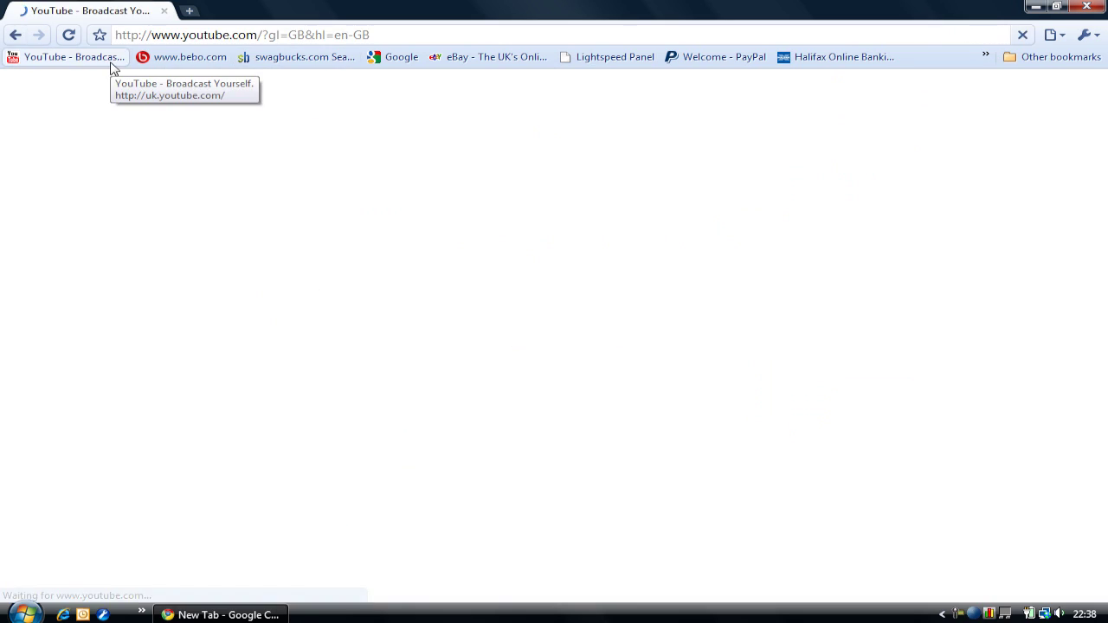
{"action": "left_click", "coordinate": [173, 57]}
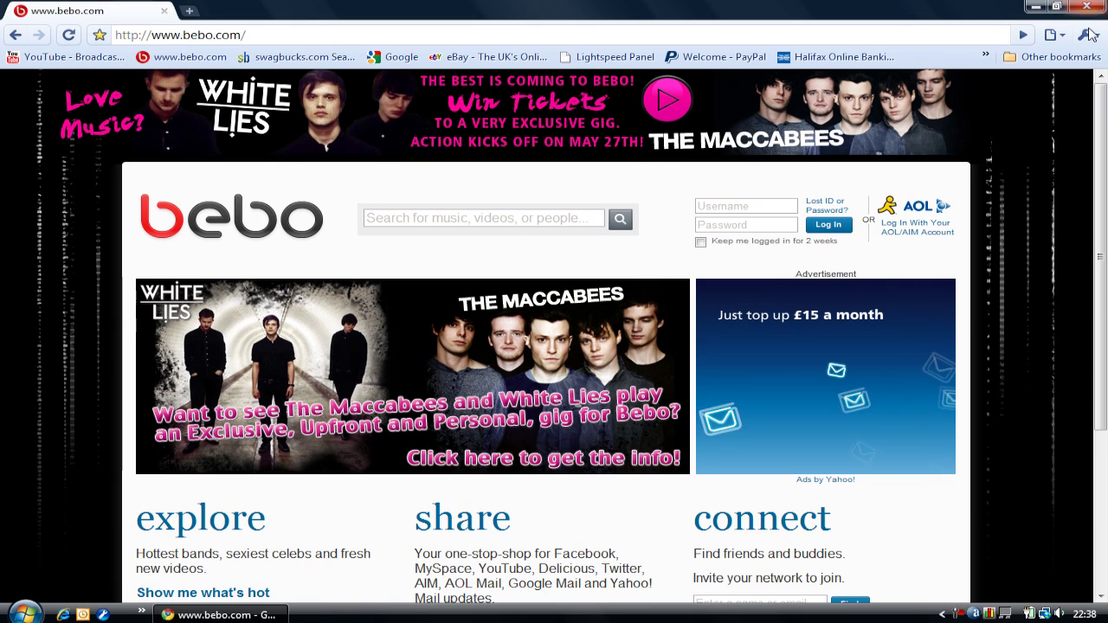
{"action": "left_click", "coordinate": [1084, 35]}
{"action": "left_click", "coordinate": [845, 131]}
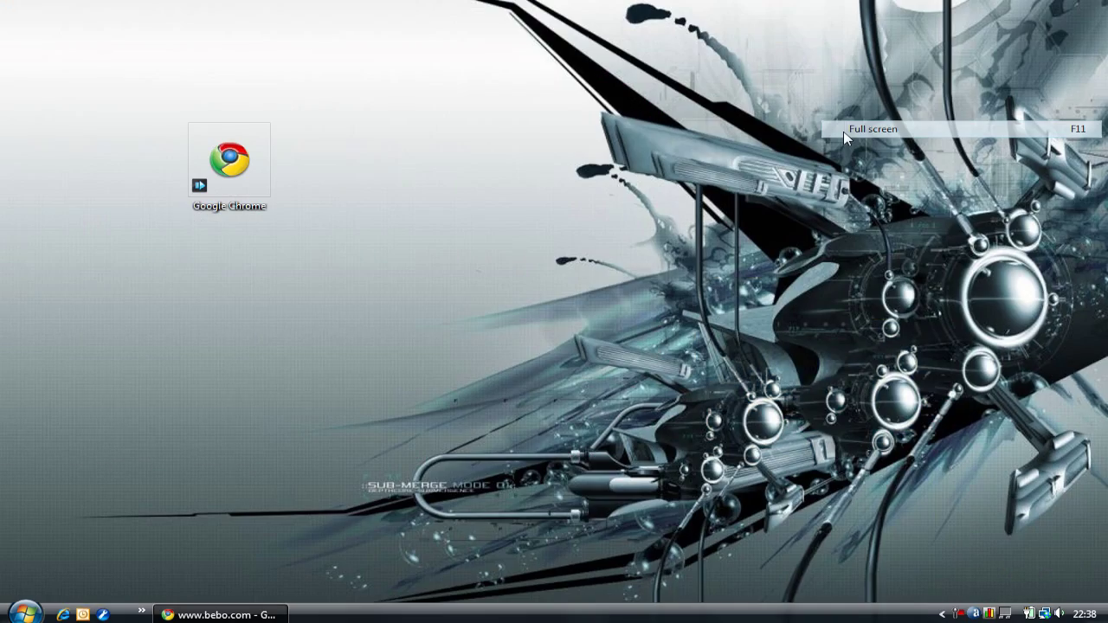
{"action": "scroll", "coordinate": [896, 206], "scroll_direction": "down", "scroll_amount": 3}
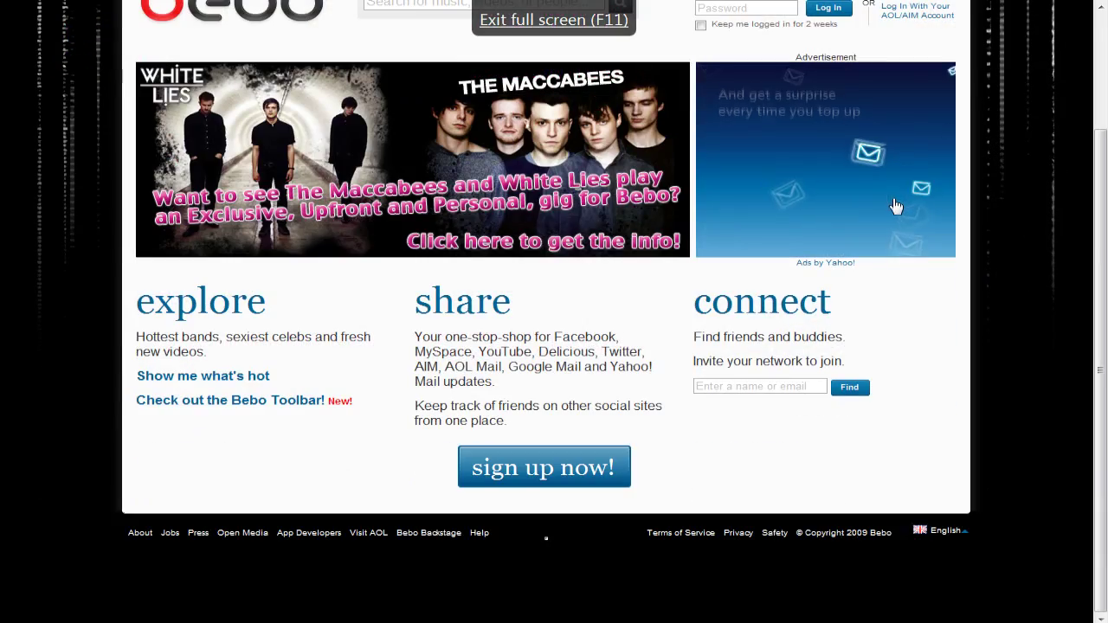
{"action": "scroll", "coordinate": [897, 206], "scroll_direction": "up", "scroll_amount": 3}
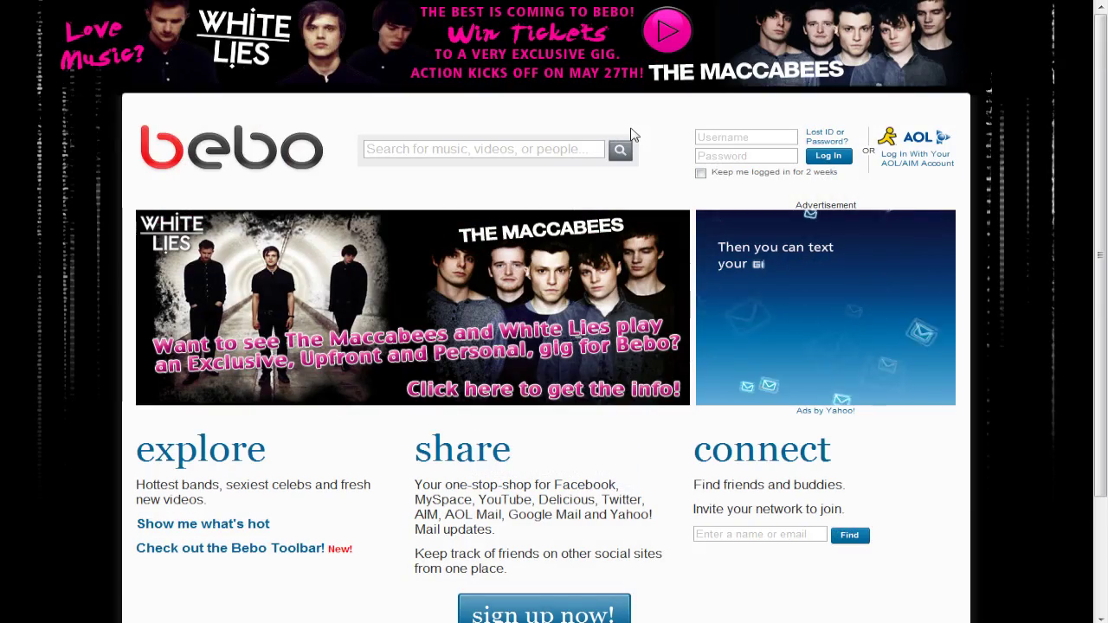
{"action": "key", "text": "F11"}
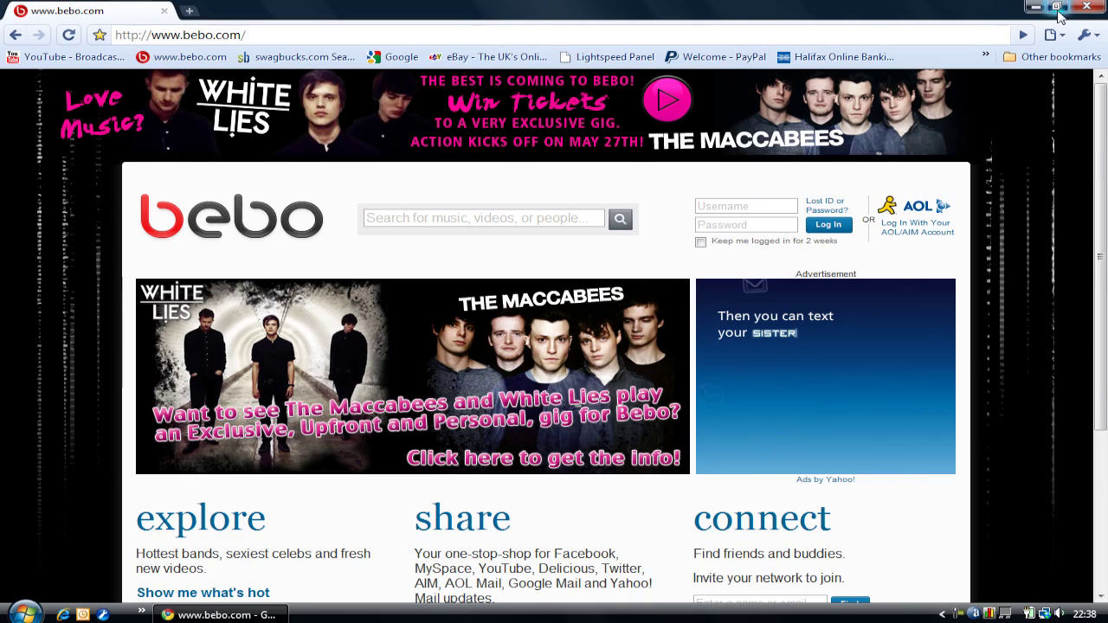
{"action": "left_click", "coordinate": [1057, 8]}
Step: Open YouTube in a new tab and tear it out into its own window
{"action": "left_click_drag", "start_coordinate": [724, 41], "coordinate": [607, 56]}
{"action": "double_click", "coordinate": [638, 44]}
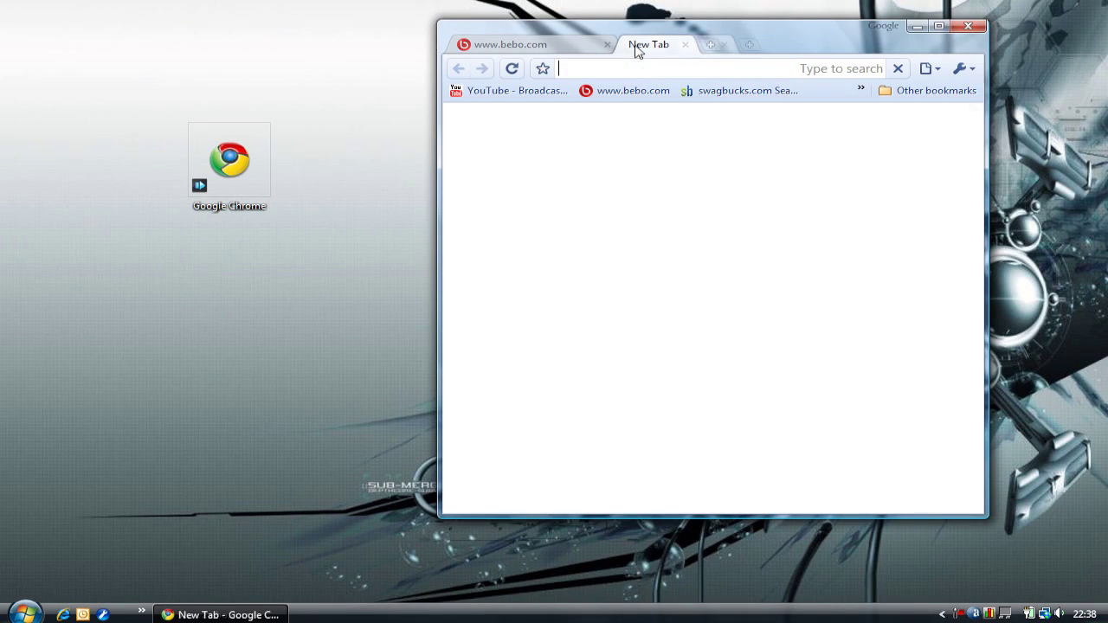
{"action": "left_click", "coordinate": [517, 91]}
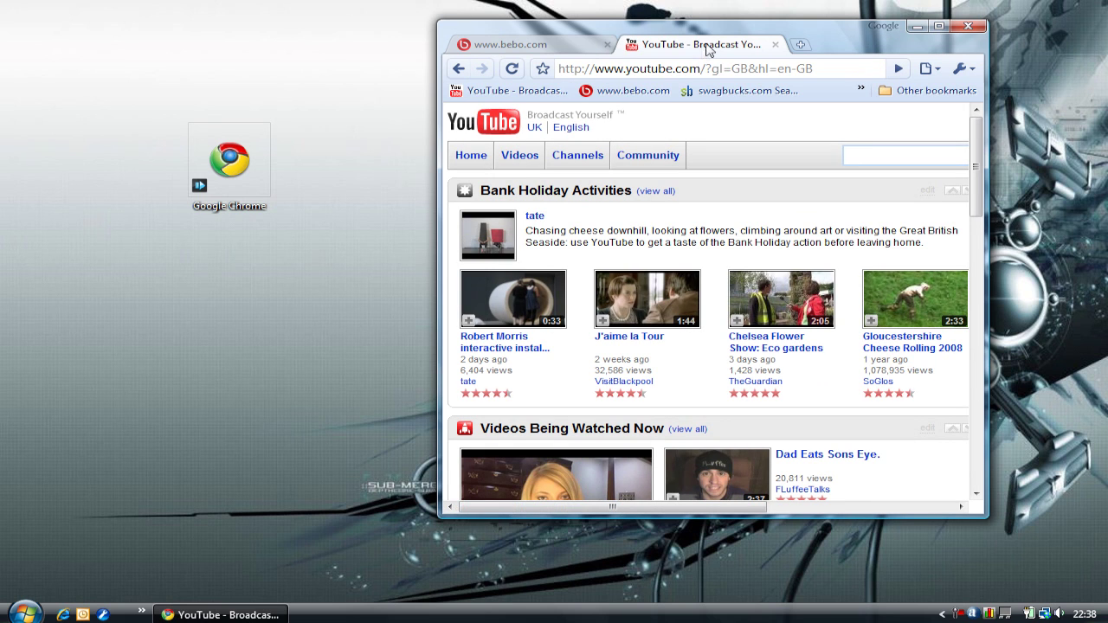
{"action": "left_click_drag", "start_coordinate": [724, 48], "coordinate": [123, 220]}
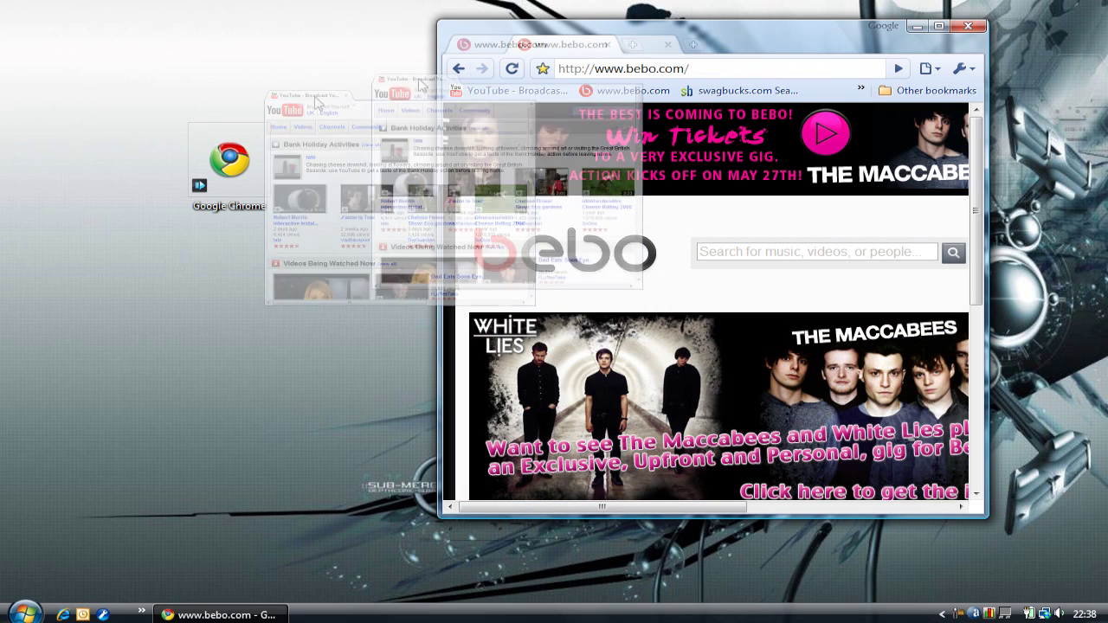
{"action": "mouse_move", "coordinate": [123, 221]}
{"action": "left_mouse_down"}
{"action": "mouse_move", "coordinate": [213, 260]}
{"action": "mouse_move", "coordinate": [419, 289]}
{"action": "left_mouse_up"}
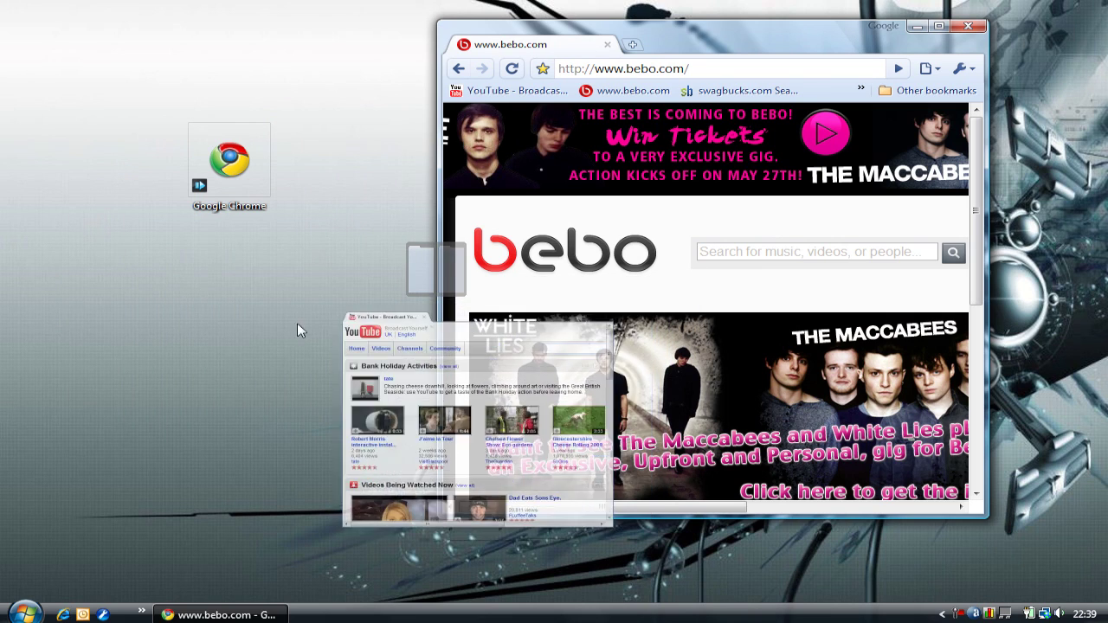
{"action": "left_click_drag", "start_coordinate": [419, 289], "coordinate": [420, 286]}
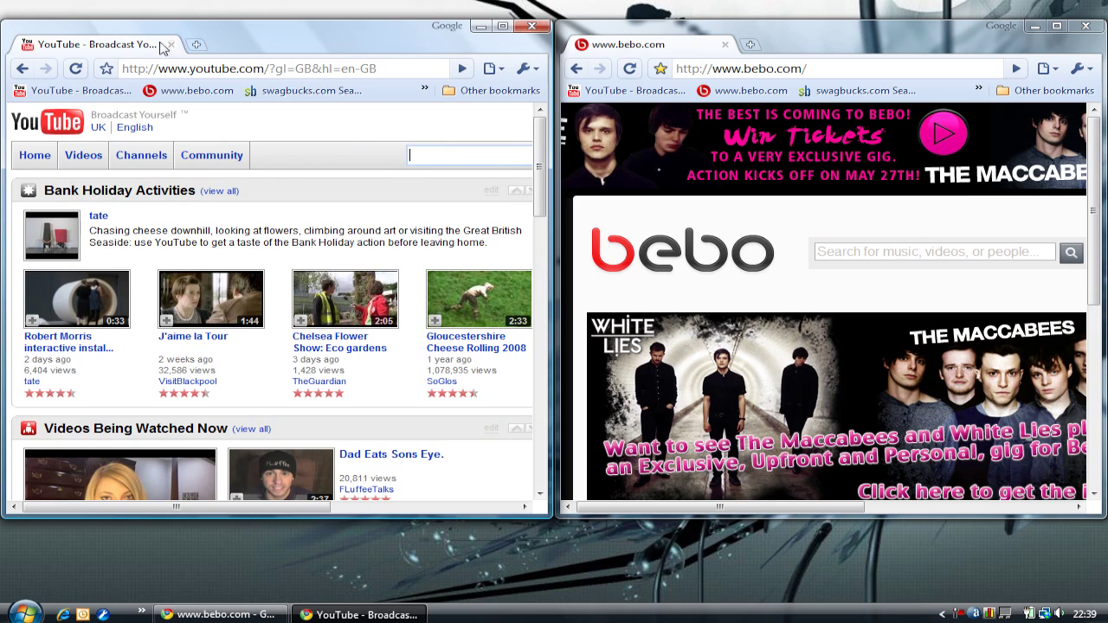
Step: Dock YouTube to the left half and bebo to the right half
{"action": "mouse_move", "coordinate": [160, 45]}
{"action": "left_mouse_down"}
{"action": "mouse_move", "coordinate": [515, 127]}
{"action": "mouse_move", "coordinate": [50, 296]}
{"action": "left_mouse_up"}
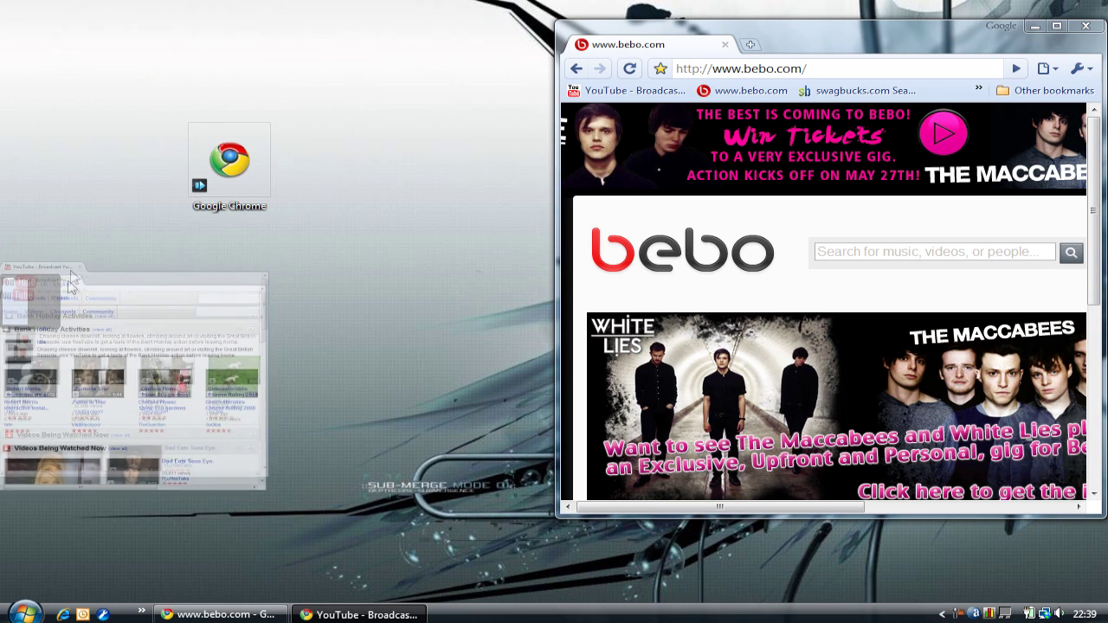
{"action": "left_click_drag", "start_coordinate": [50, 296], "coordinate": [52, 296]}
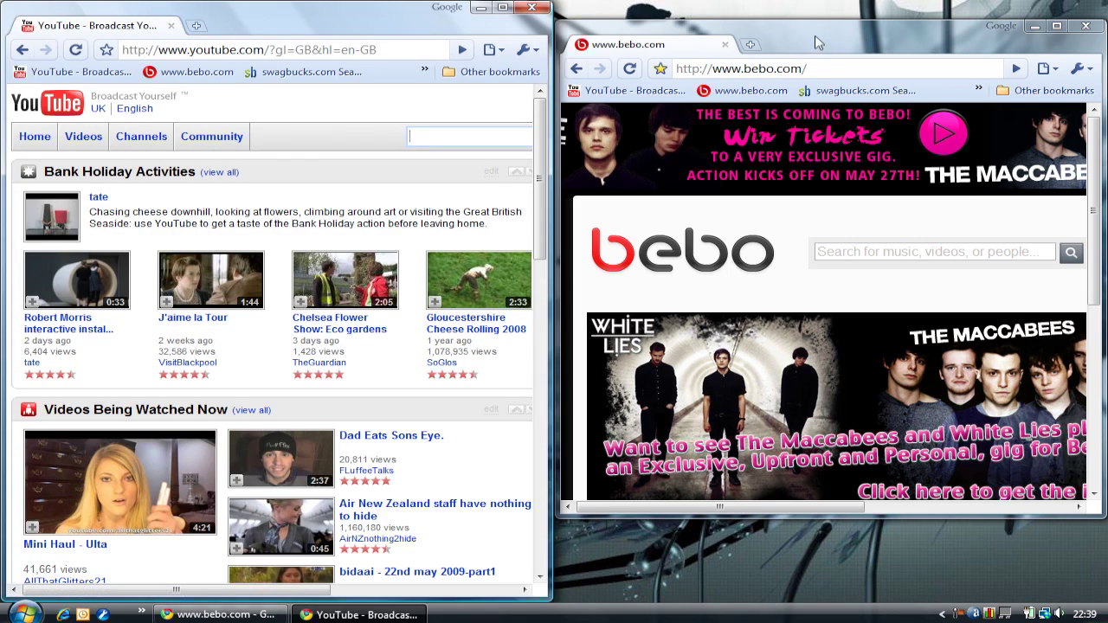
{"action": "mouse_move", "coordinate": [812, 37]}
{"action": "left_mouse_down"}
{"action": "mouse_move", "coordinate": [851, 32]}
{"action": "mouse_move", "coordinate": [783, 40]}
{"action": "left_mouse_up"}
{"action": "left_click_drag", "start_coordinate": [606, 40], "coordinate": [1103, 293]}
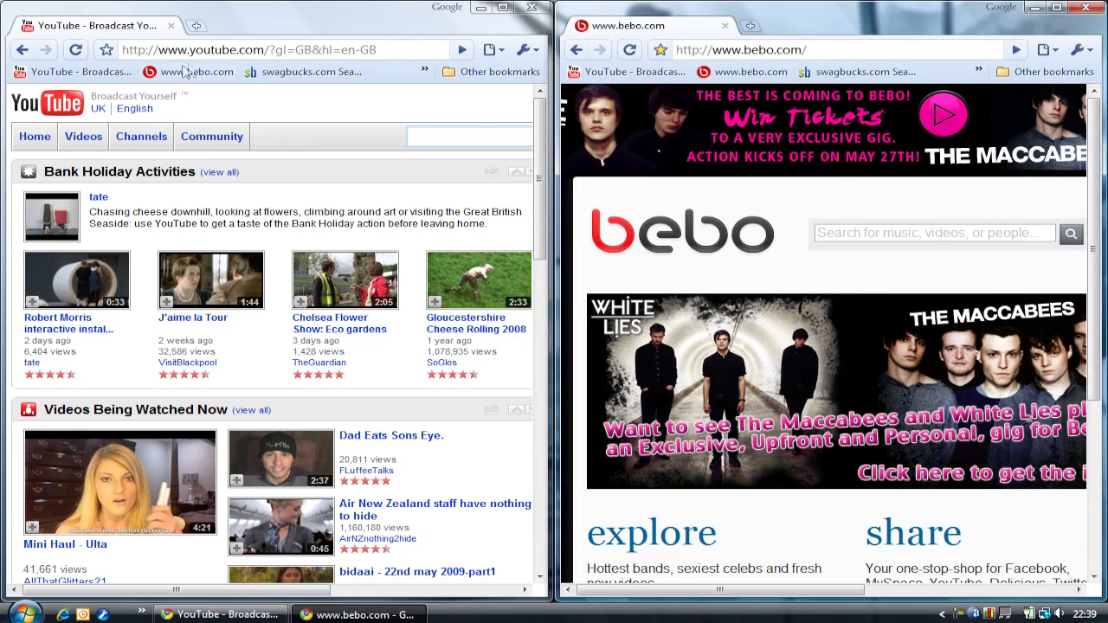
{"action": "scroll", "coordinate": [470, 260], "scroll_direction": "down", "scroll_amount": 5}
{"action": "scroll", "coordinate": [274, 143], "scroll_direction": "up", "scroll_amount": 5}
Step: Maximise and restore the bebo window, then snap it to the right half beside YouTube
{"action": "mouse_move", "coordinate": [600, 31]}
{"action": "left_mouse_down"}
{"action": "mouse_move", "coordinate": [559, 12]}
{"action": "mouse_move", "coordinate": [559, 29]}
{"action": "left_mouse_up"}
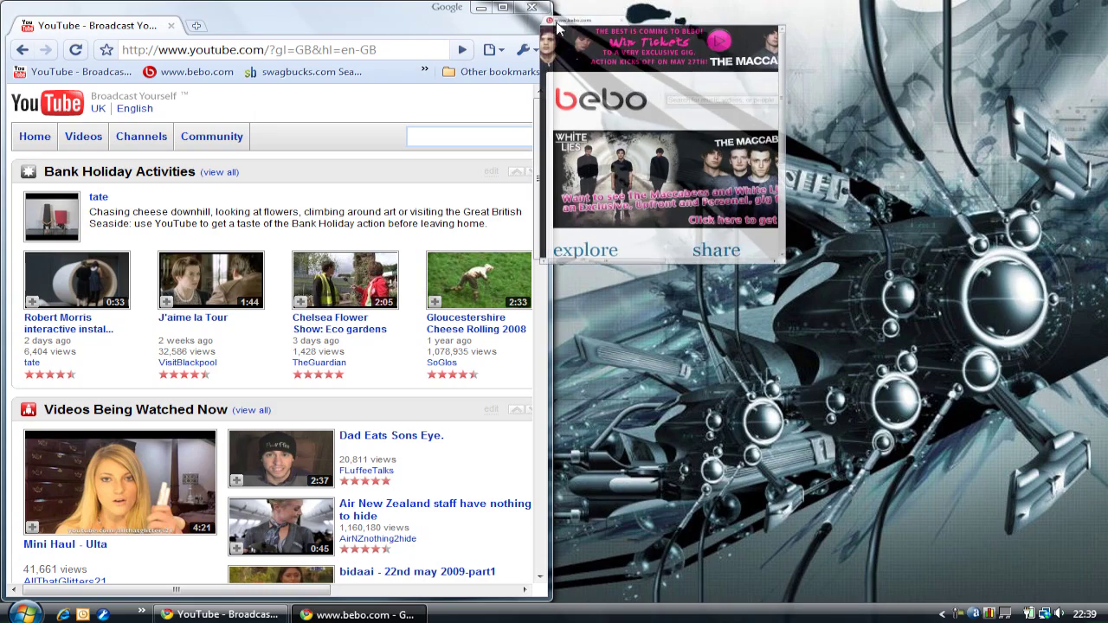
{"action": "left_click_drag", "start_coordinate": [559, 29], "coordinate": [564, 11]}
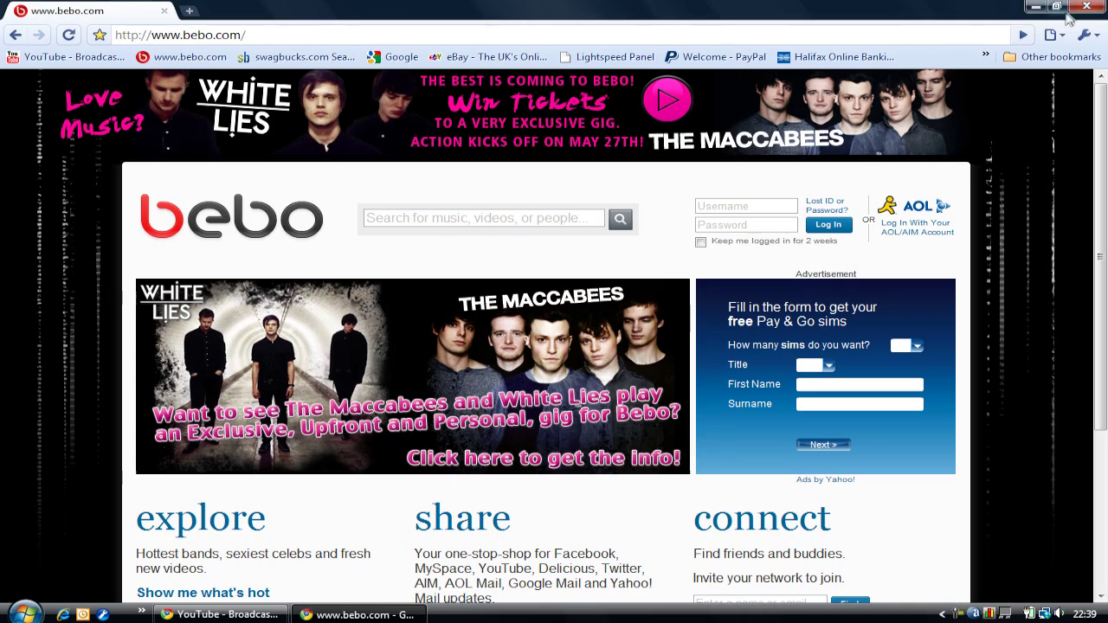
{"action": "left_click", "coordinate": [1057, 7]}
{"action": "left_click_drag", "start_coordinate": [658, 26], "coordinate": [532, 595]}
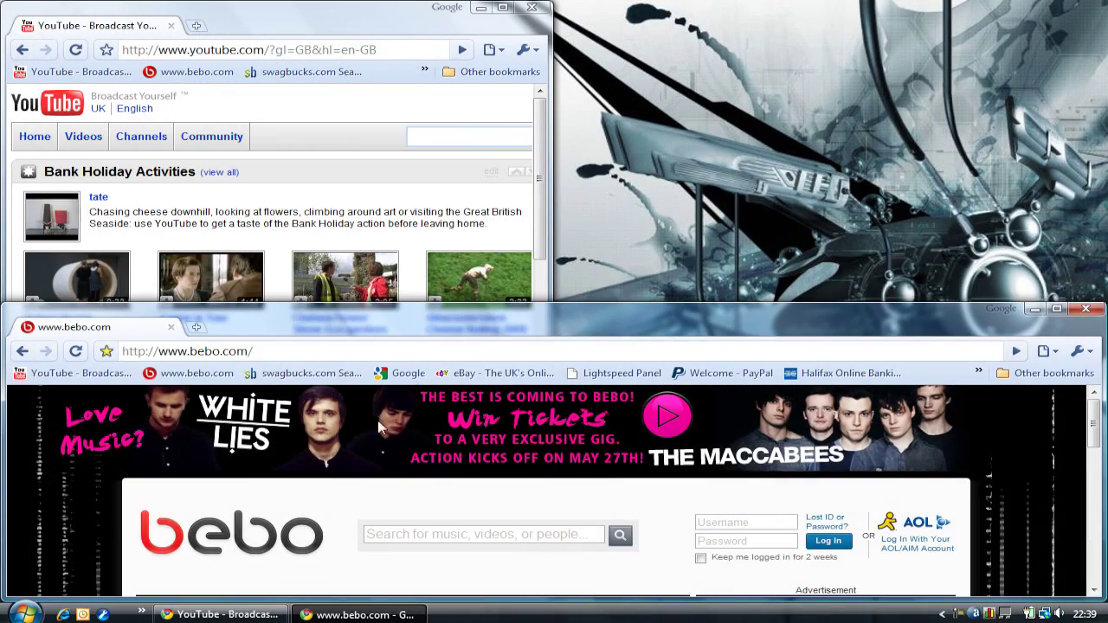
{"action": "left_click_drag", "start_coordinate": [709, 311], "coordinate": [677, 8]}
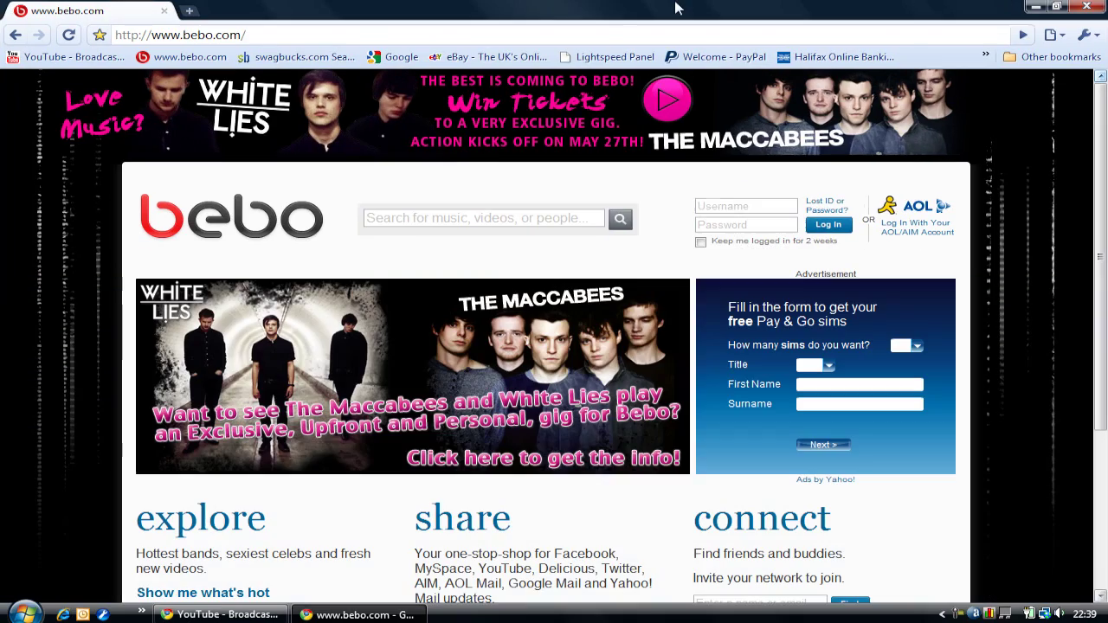
{"action": "left_click", "coordinate": [1056, 6]}
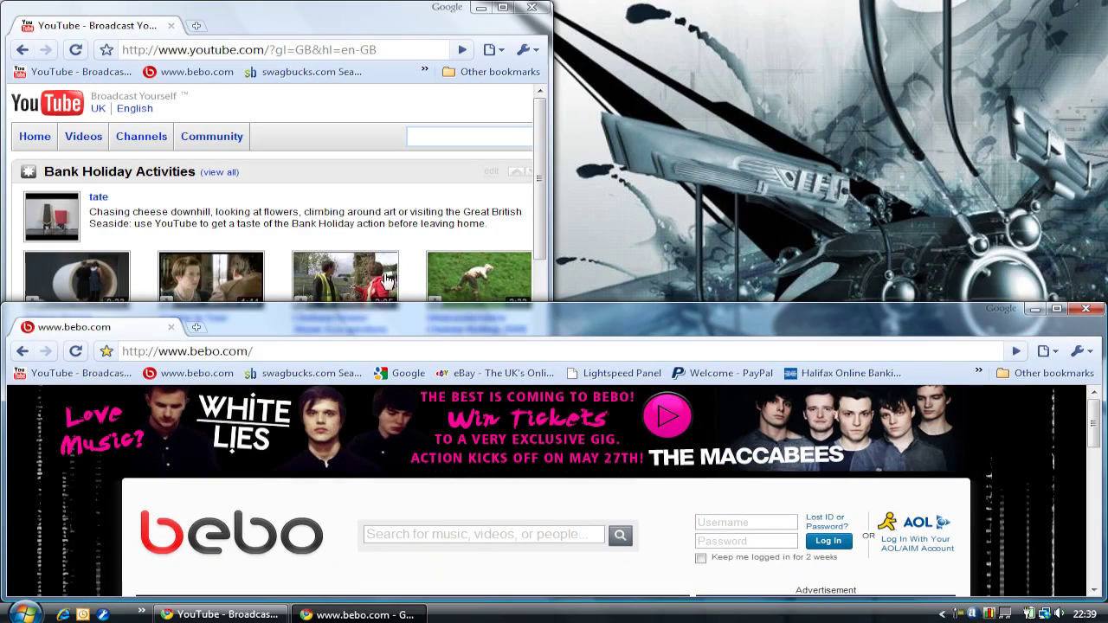
{"action": "left_click_drag", "start_coordinate": [124, 340], "coordinate": [585, 307]}
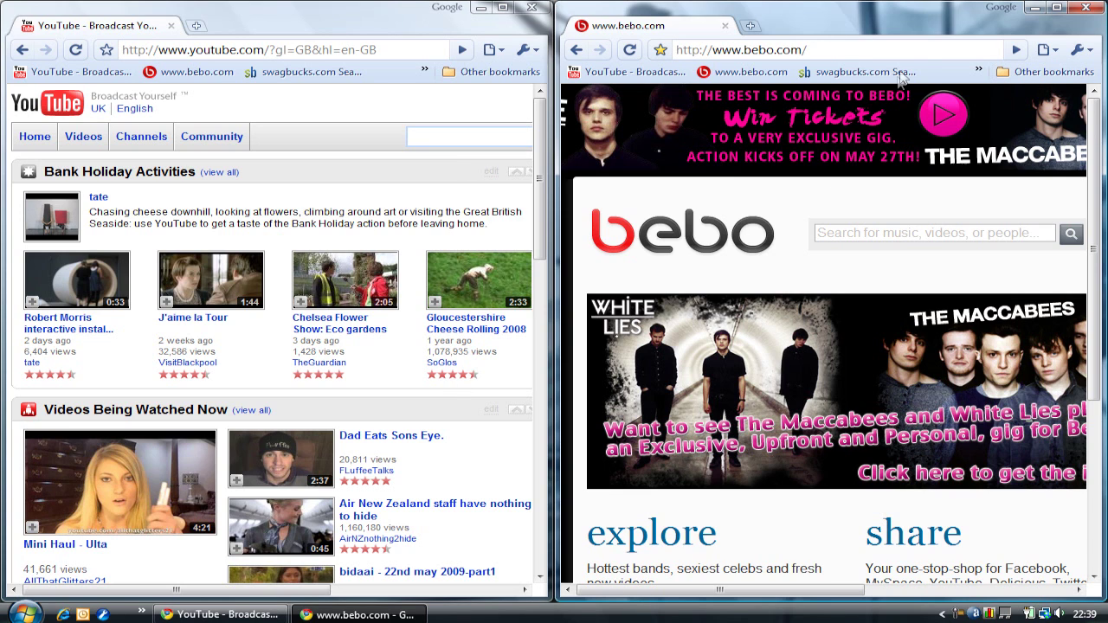
Step: Close bebo, maximise the YouTube window and reset the page zoom with Ctrl+0
{"action": "left_click", "coordinate": [1100, 15]}
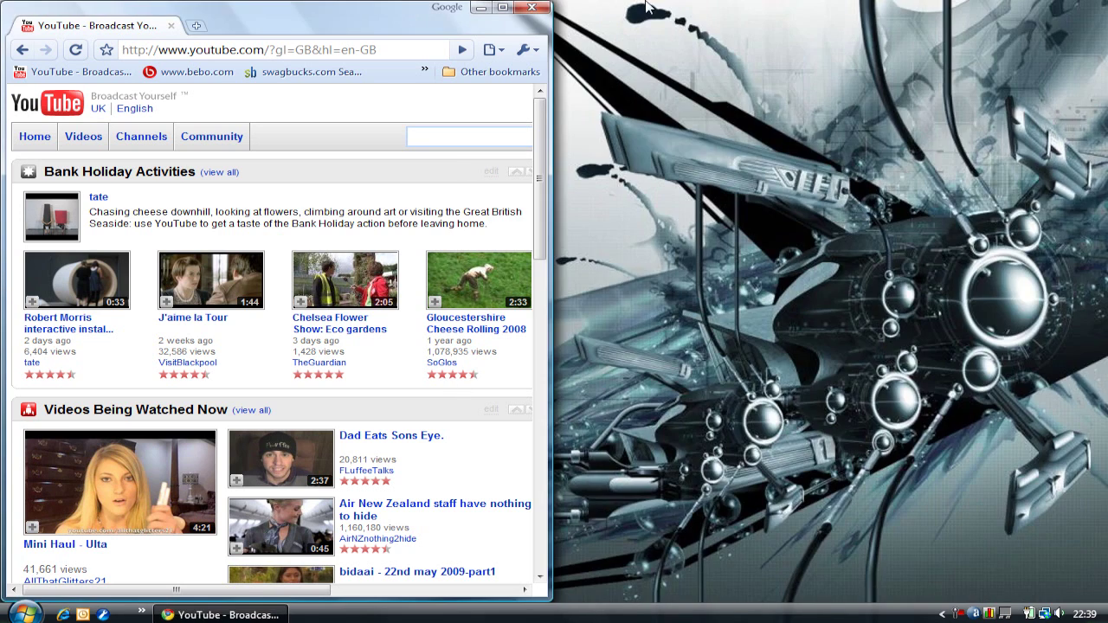
{"action": "left_click_drag", "start_coordinate": [499, 19], "coordinate": [496, 9]}
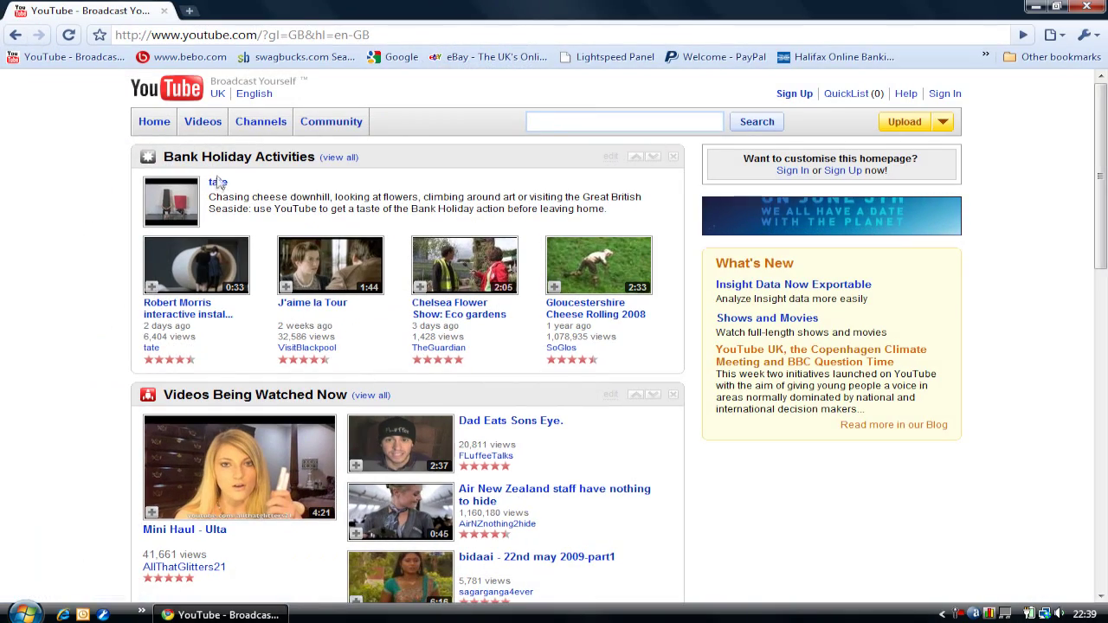
{"action": "scroll", "coordinate": [217, 182], "scroll_direction": "up", "scroll_amount": 2}
{"action": "scroll", "coordinate": [210, 188], "scroll_direction": "up", "scroll_amount": 5}
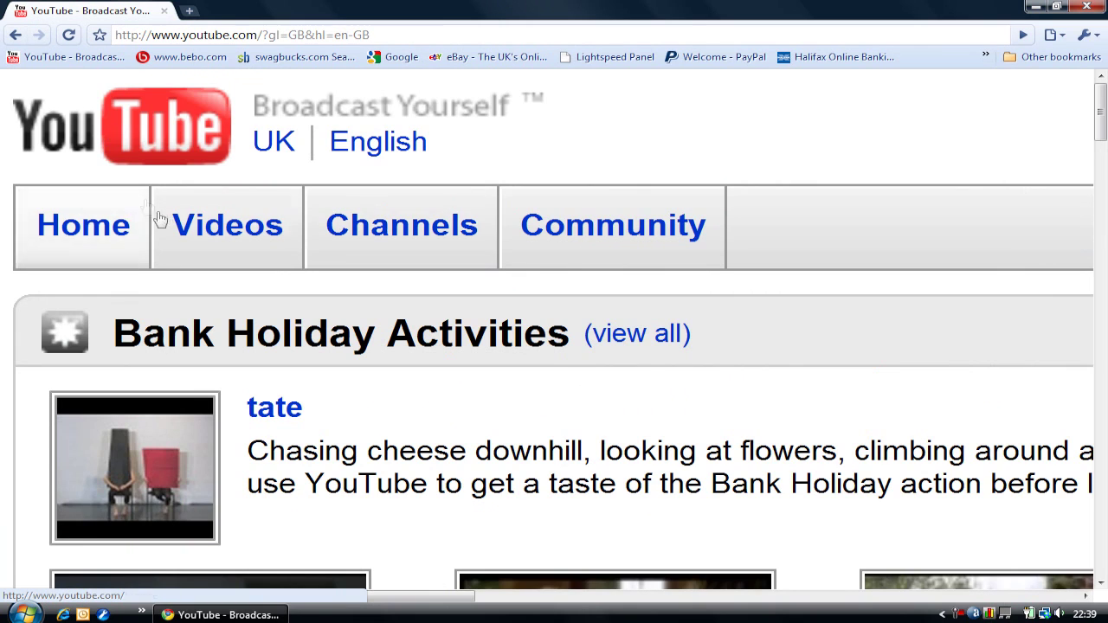
{"action": "scroll", "coordinate": [165, 221], "scroll_direction": "down", "scroll_amount": 1}
{"action": "scroll", "coordinate": [502, 277], "scroll_direction": "down", "scroll_amount": 2}
{"action": "scroll", "coordinate": [333, 160], "scroll_direction": "up", "scroll_amount": 3}
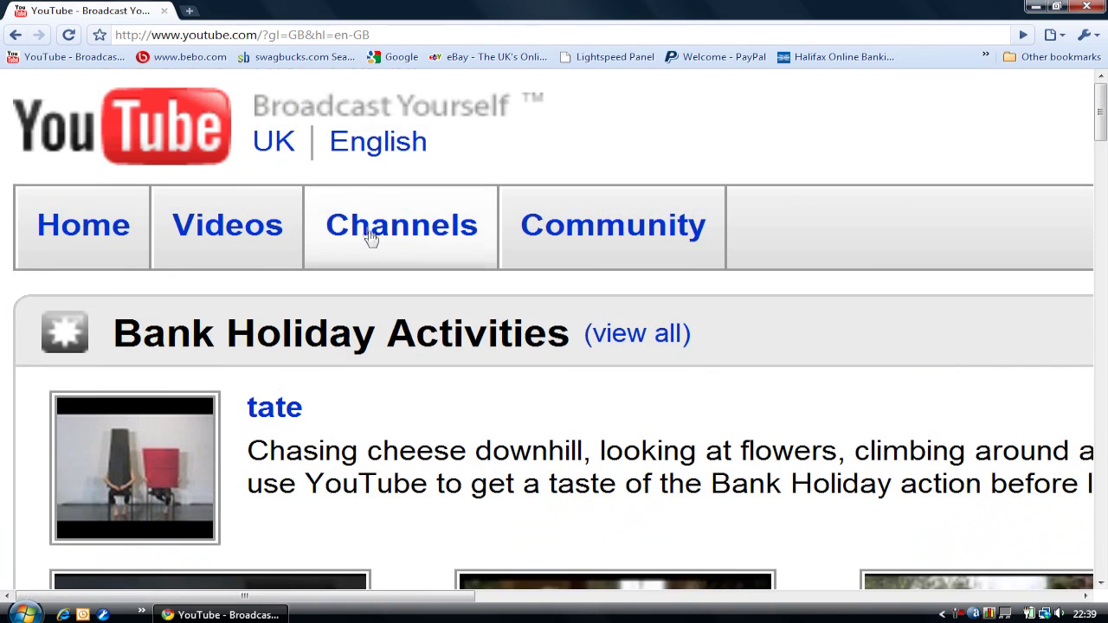
{"action": "scroll", "coordinate": [285, 333], "scroll_direction": "down", "scroll_amount": 1}
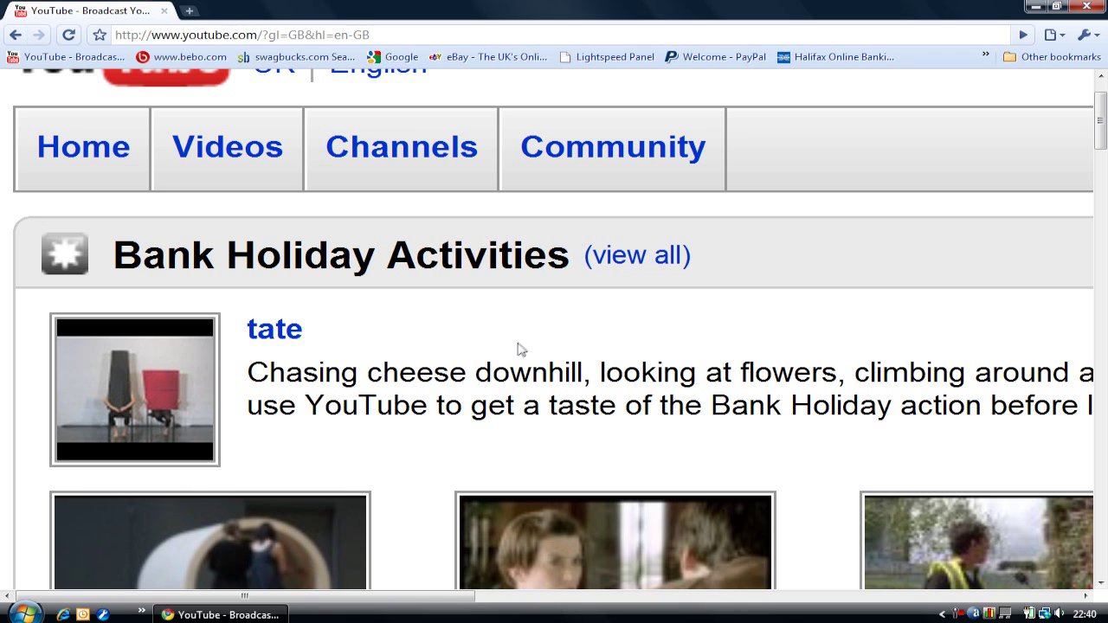
{"action": "key", "text": "ctrl+0"}
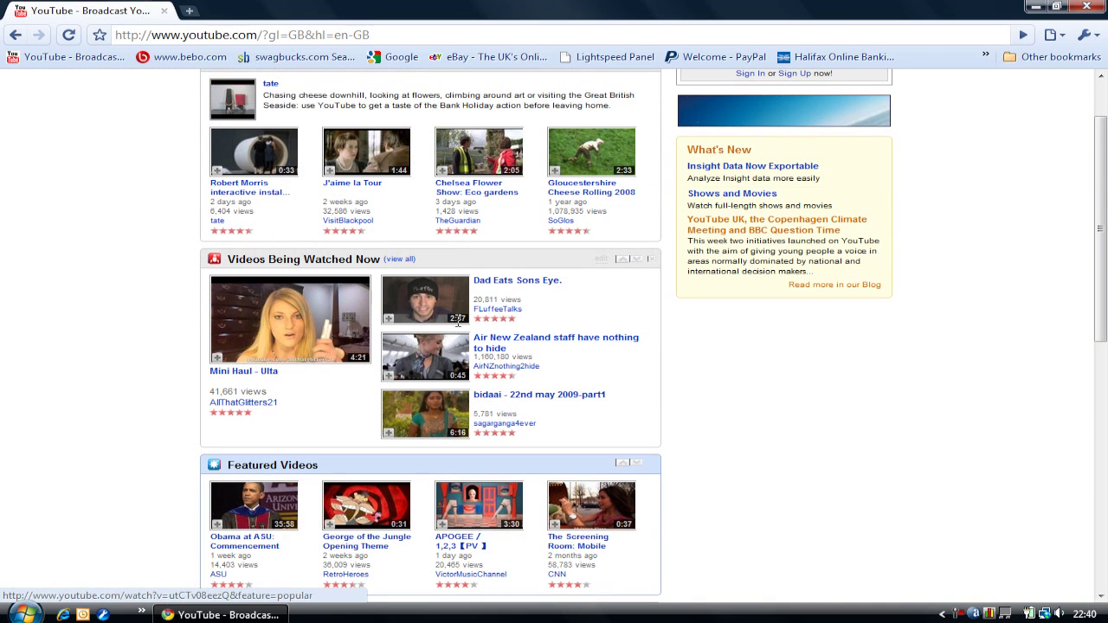
{"action": "scroll", "coordinate": [426, 320], "scroll_direction": "up", "scroll_amount": 2}
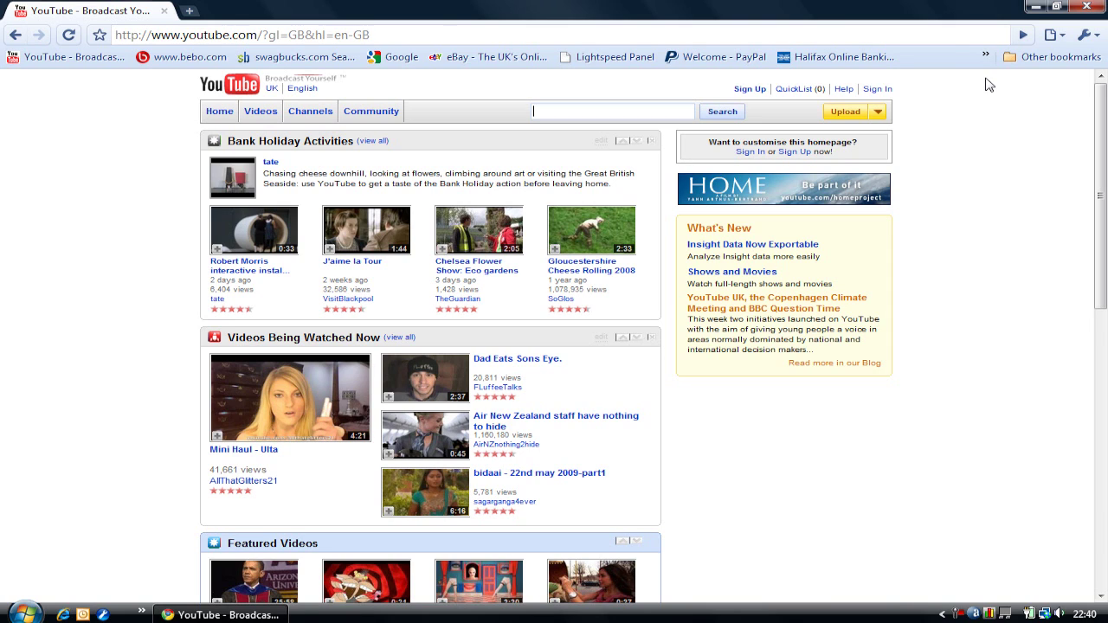
{"action": "left_click", "coordinate": [742, 90]}
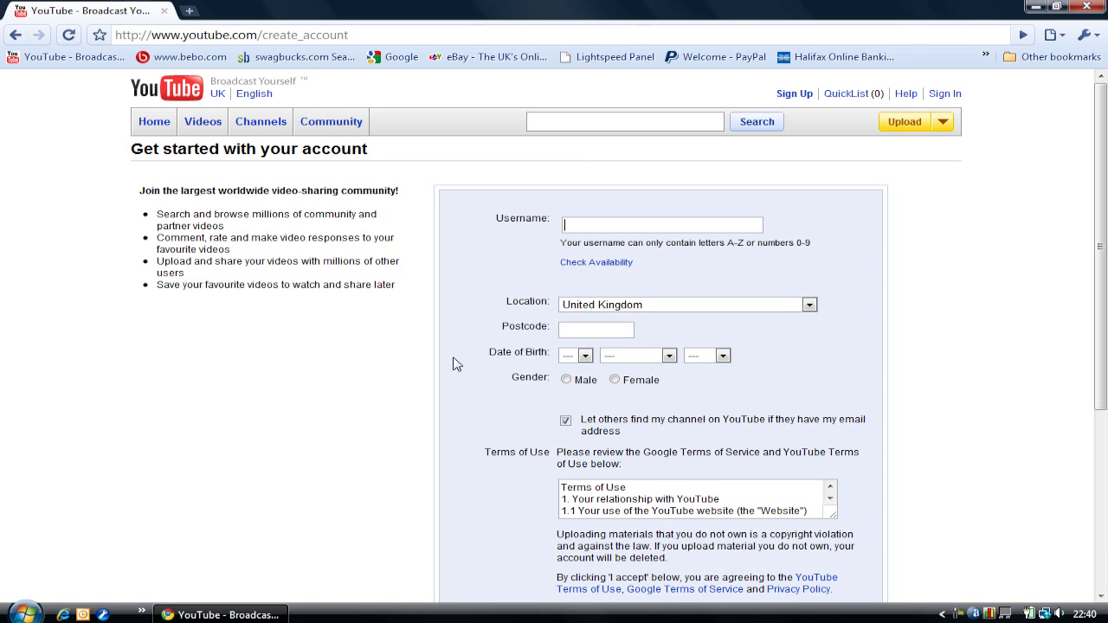
{"action": "type", "text": "S"}
Step: Submit the YouTube sign-up form with only a username, triggering the postcode error
{"action": "key", "text": "Return"}
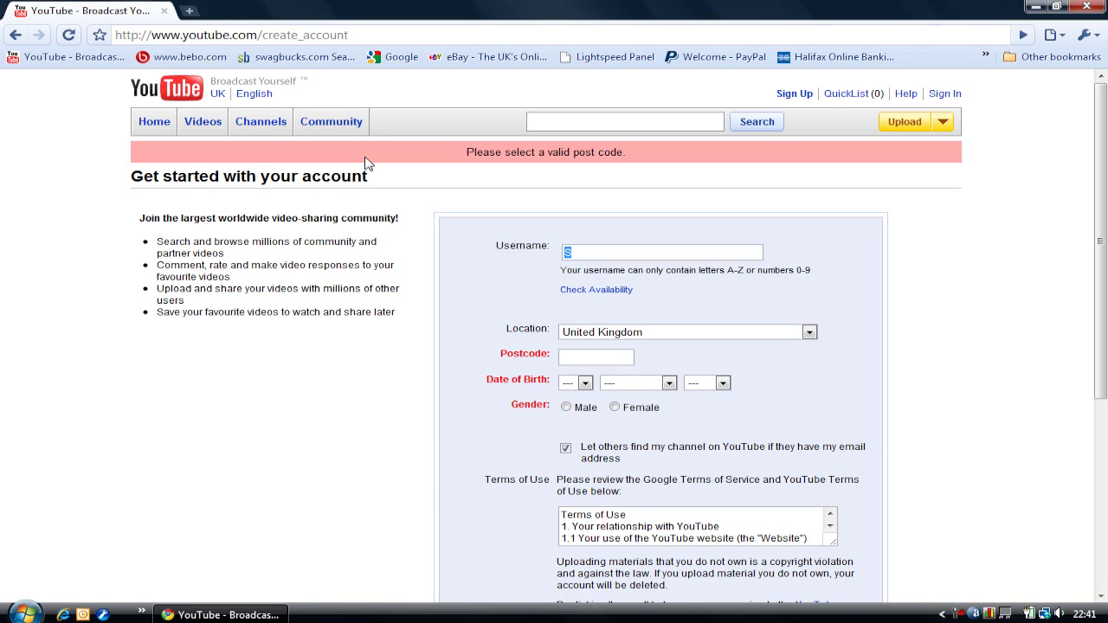
{"action": "left_click", "coordinate": [1098, 39]}
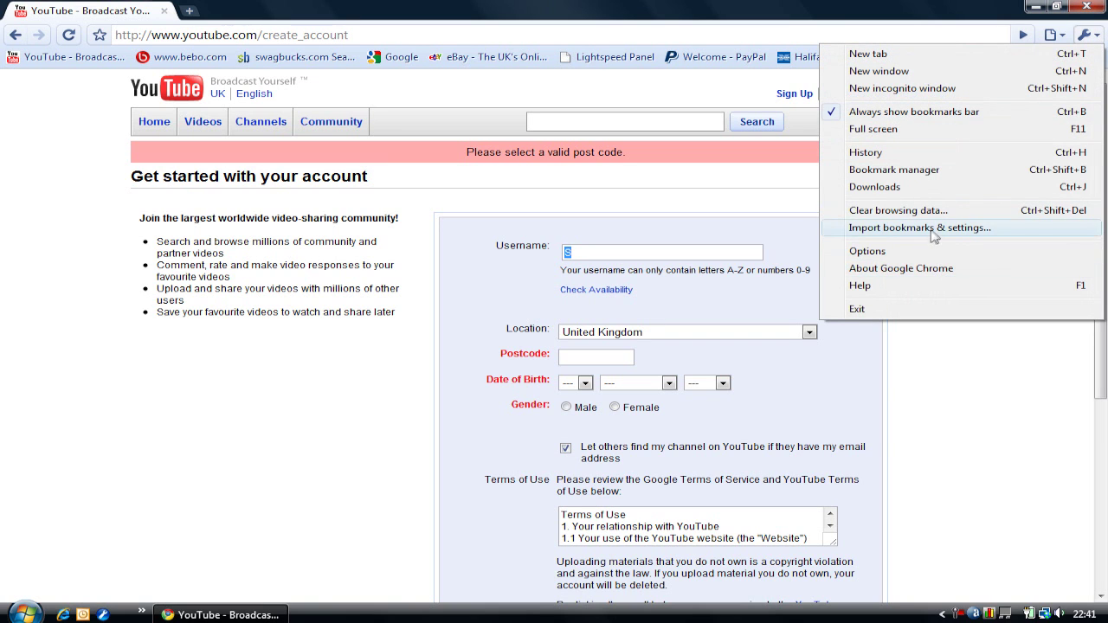
{"action": "left_click", "coordinate": [927, 271]}
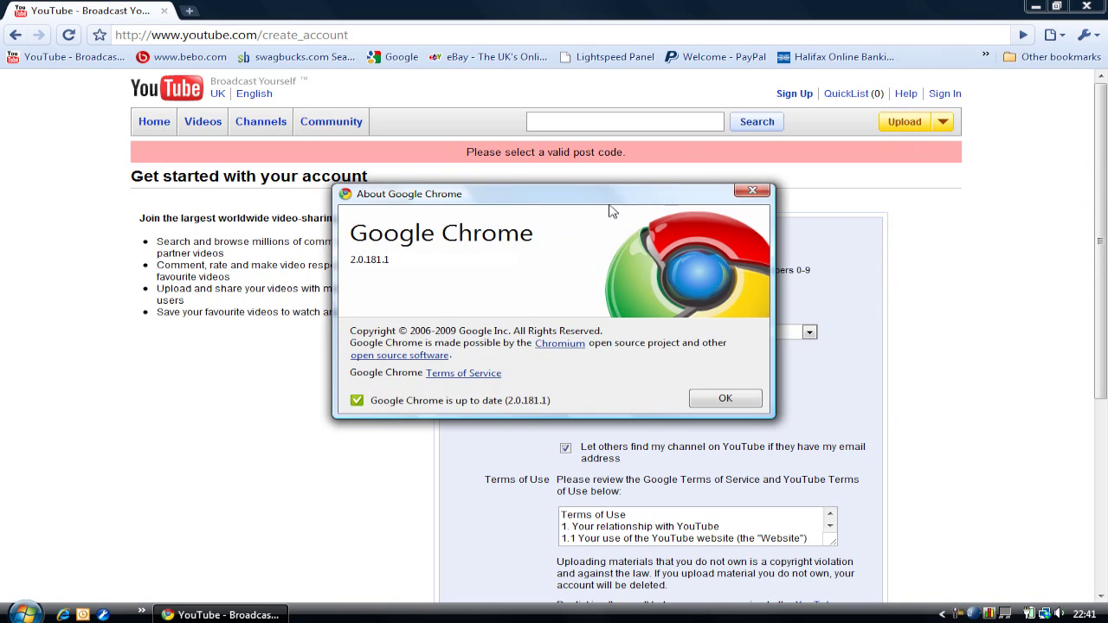
{"action": "left_click_drag", "start_coordinate": [265, 174], "coordinate": [344, 193]}
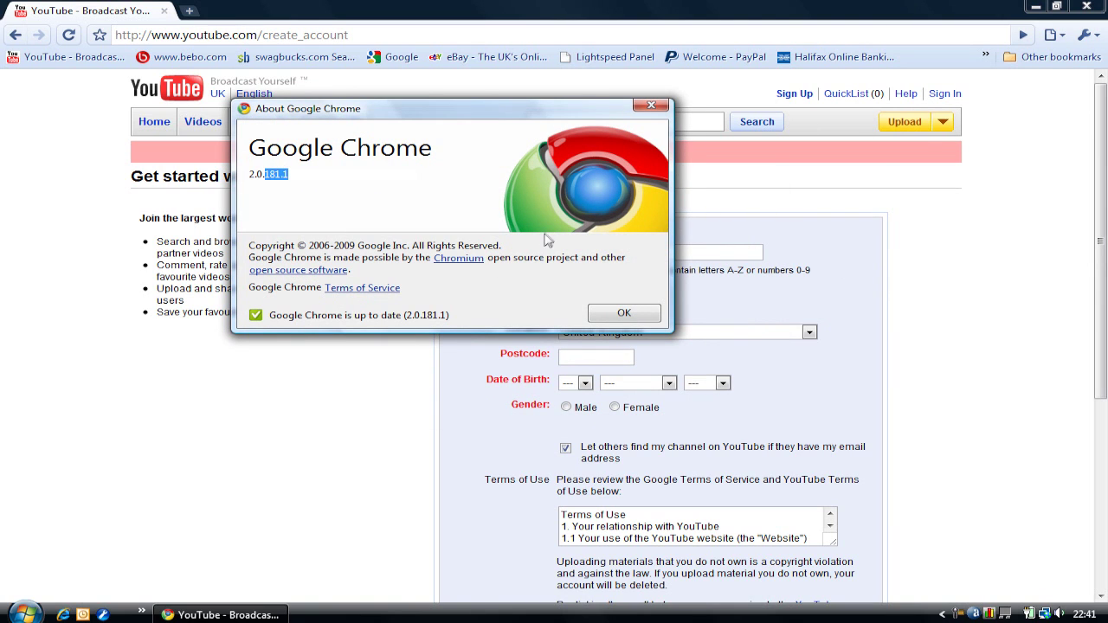
{"action": "left_click", "coordinate": [660, 106]}
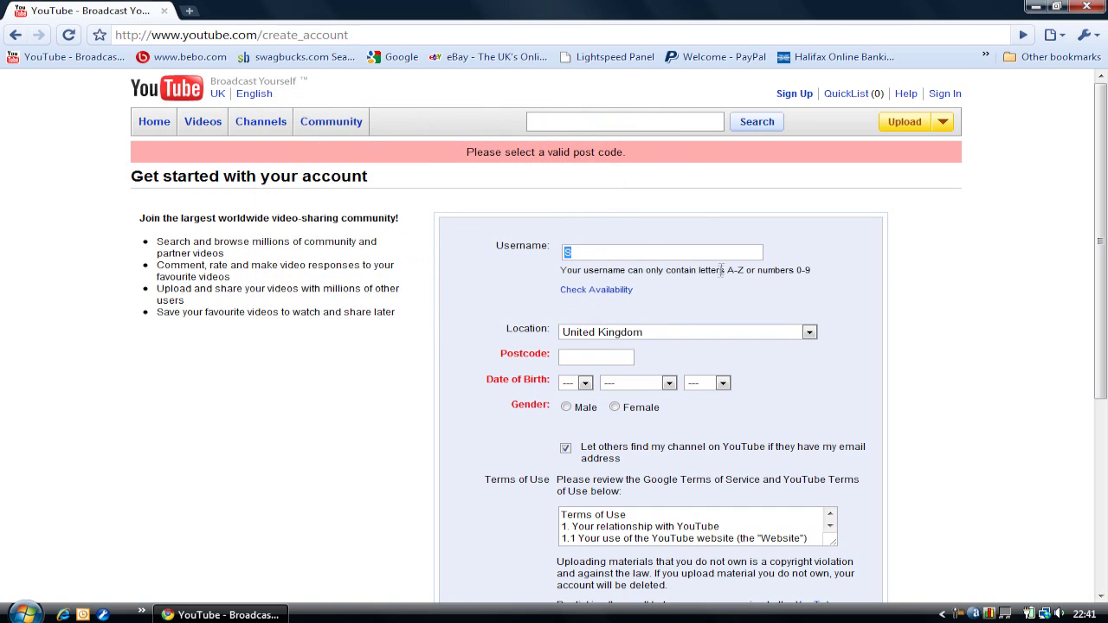